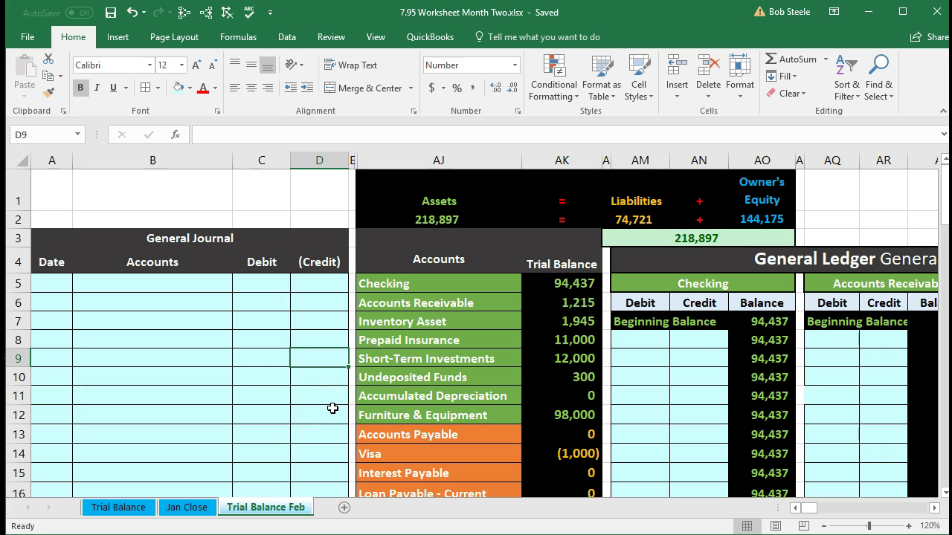
Examine the February trial balance accounts from Checking to Owners Equity and the Checking ledger's beginning balance and empty entry rows
{"action": "left_click", "coordinate": [546, 289]}
{"action": "scroll", "coordinate": [547, 292], "scroll_direction": "down", "scroll_amount": 5}
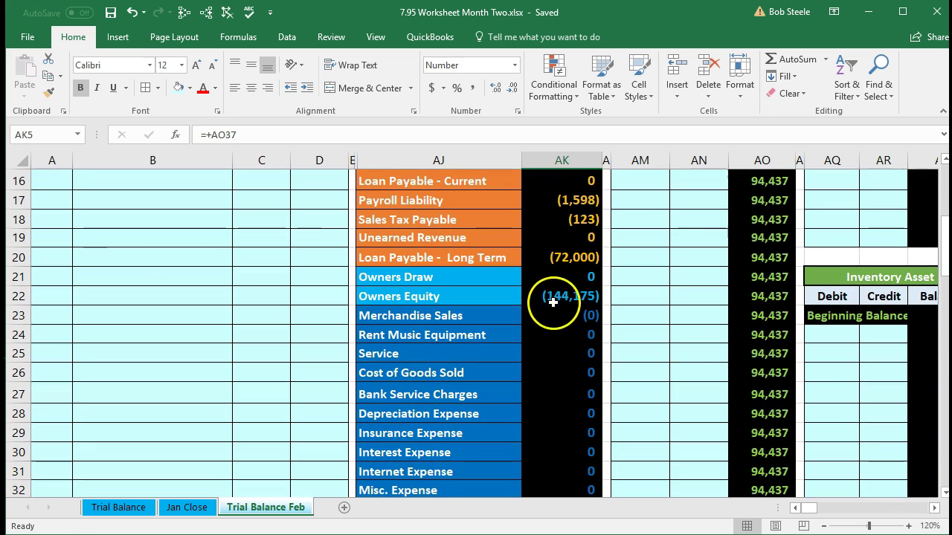
{"action": "left_click_drag", "start_coordinate": [492, 296], "coordinate": [547, 291]}
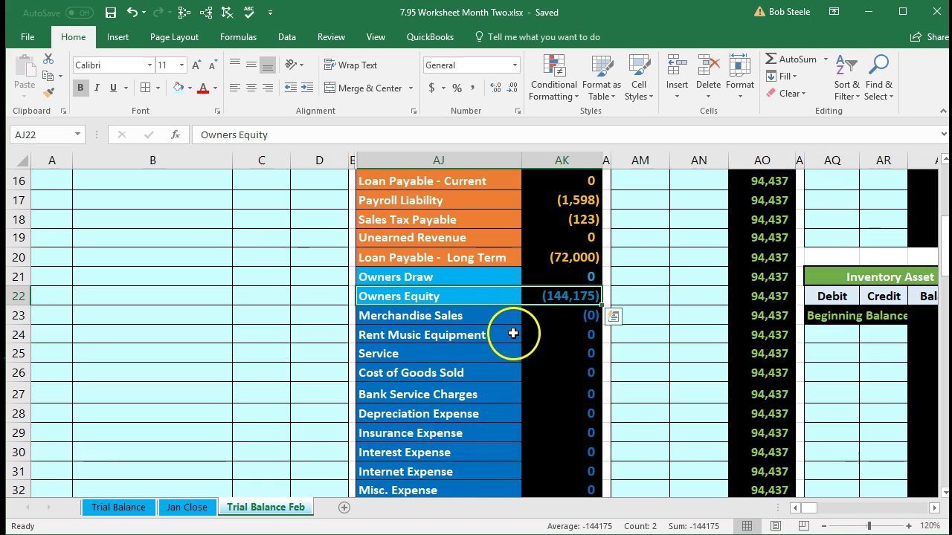
{"action": "scroll", "coordinate": [519, 322], "scroll_direction": "up", "scroll_amount": 5}
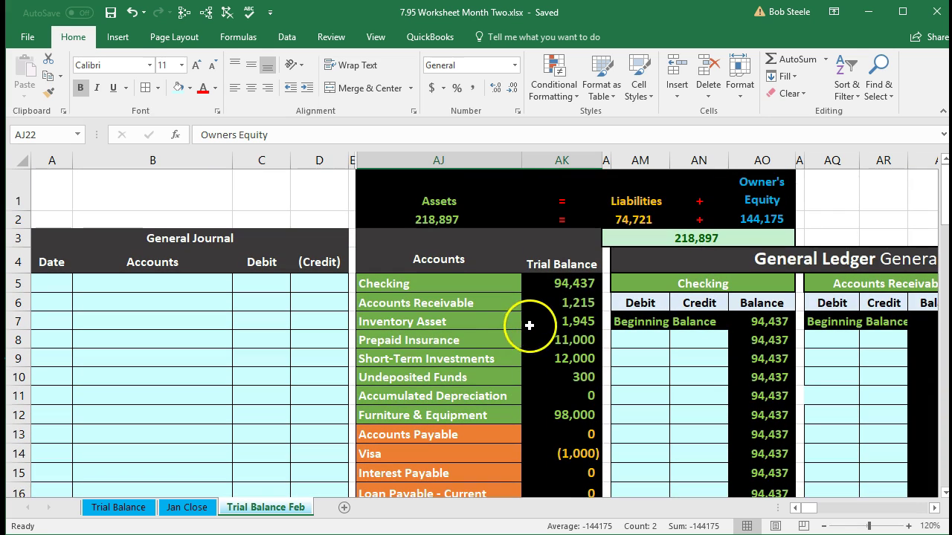
{"action": "left_click", "coordinate": [559, 288]}
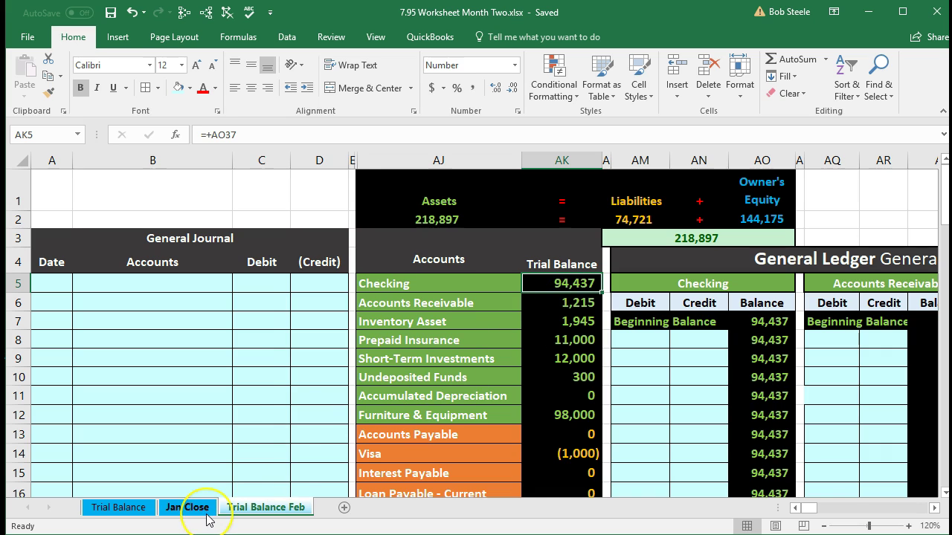
{"action": "left_click", "coordinate": [748, 324]}
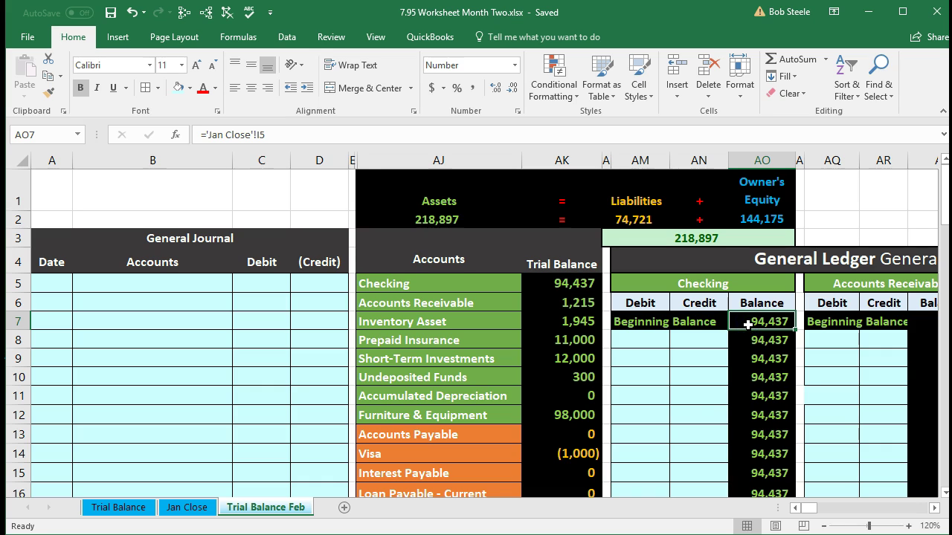
{"action": "left_click_drag", "start_coordinate": [653, 344], "coordinate": [684, 414]}
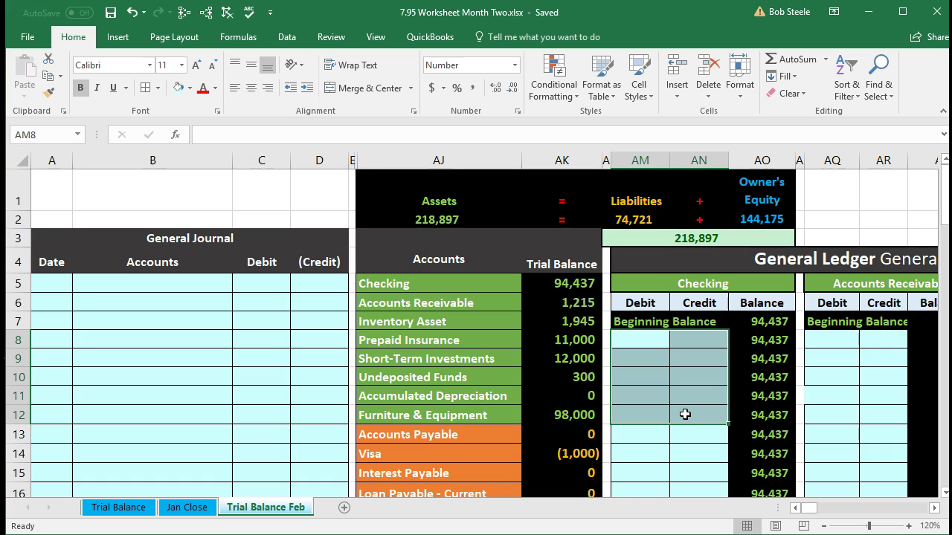
Compare the Checking ledger's entries and ending balance on the Trial Balance sheet with its beginning balance on Trial Balance Feb
{"action": "left_click", "coordinate": [119, 507]}
{"action": "scroll", "coordinate": [701, 382], "scroll_direction": "up", "scroll_amount": 5}
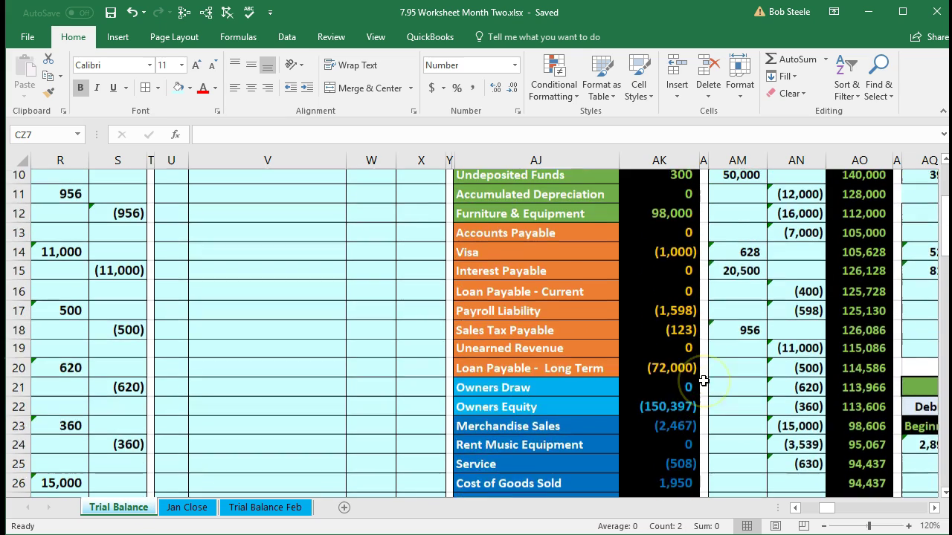
{"action": "scroll", "coordinate": [703, 381], "scroll_direction": "up", "scroll_amount": 1}
{"action": "left_click_drag", "start_coordinate": [724, 261], "coordinate": [789, 303]}
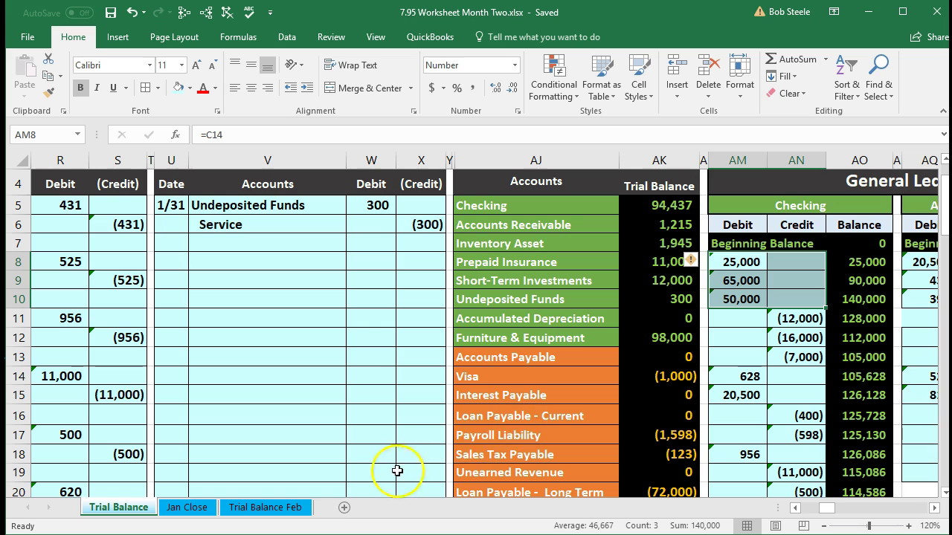
{"action": "scroll", "coordinate": [664, 430], "scroll_direction": "down", "scroll_amount": 2}
{"action": "scroll", "coordinate": [663, 430], "scroll_direction": "down", "scroll_amount": 1}
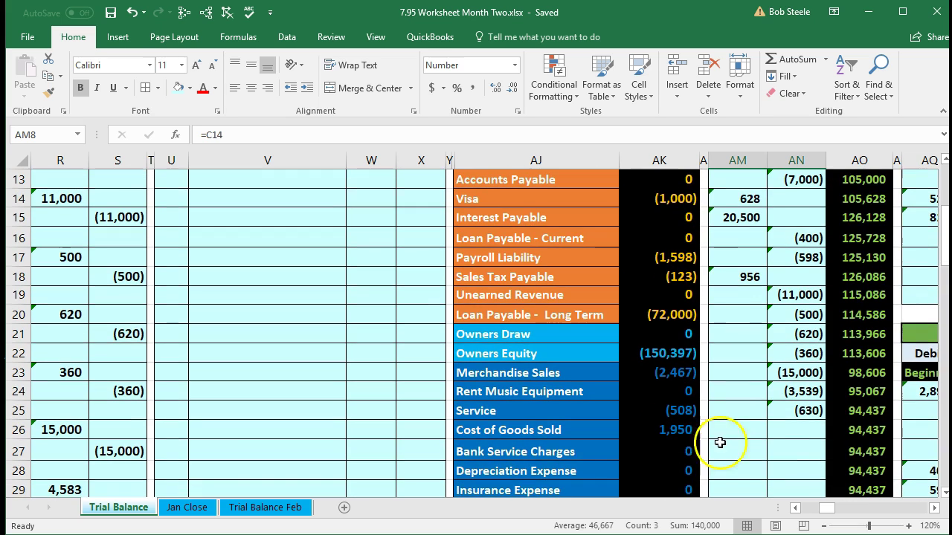
{"action": "left_click", "coordinate": [840, 430]}
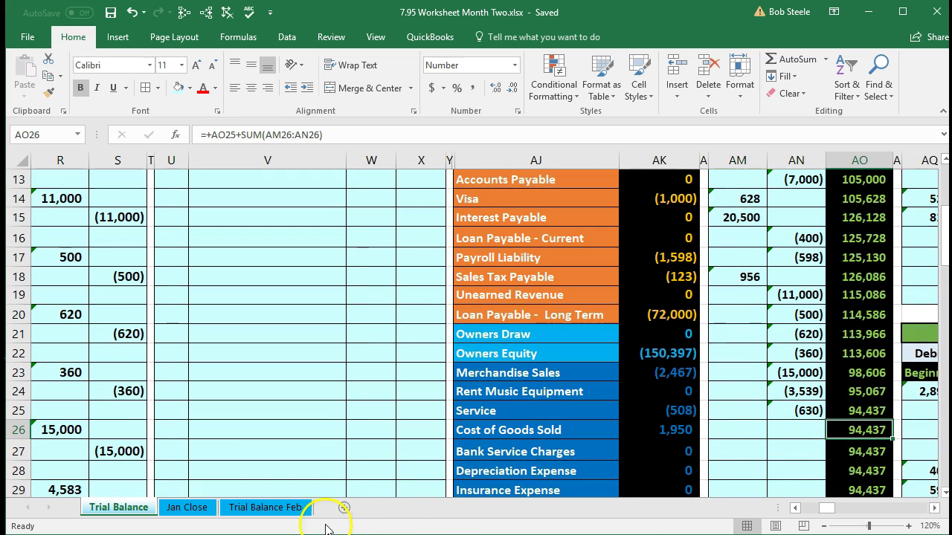
{"action": "left_click", "coordinate": [281, 510]}
{"action": "left_click", "coordinate": [761, 325]}
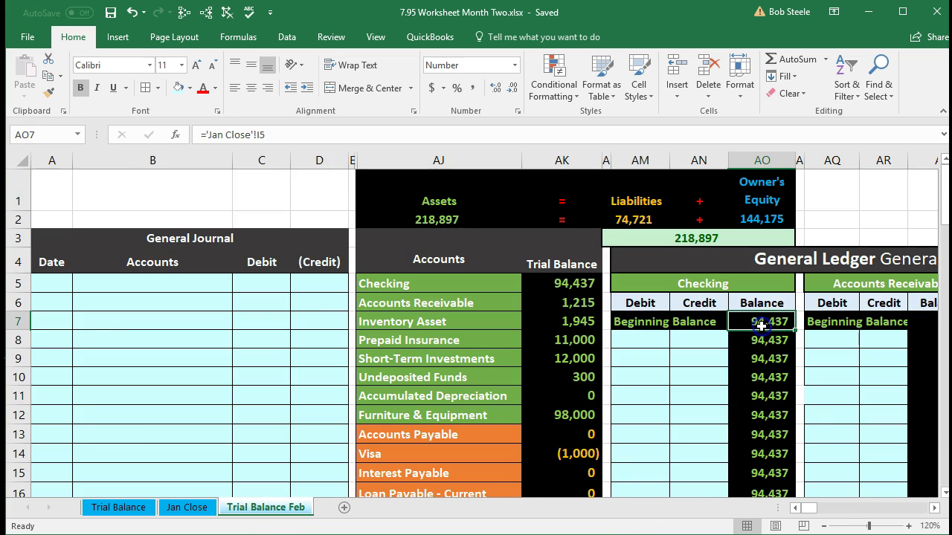
Trace the precedents of the Checking, Accounts Receivable, Inventory Asset and Prepaid Insurance amounts in trial balance cells AK5 to AK8
{"action": "left_click", "coordinate": [566, 282]}
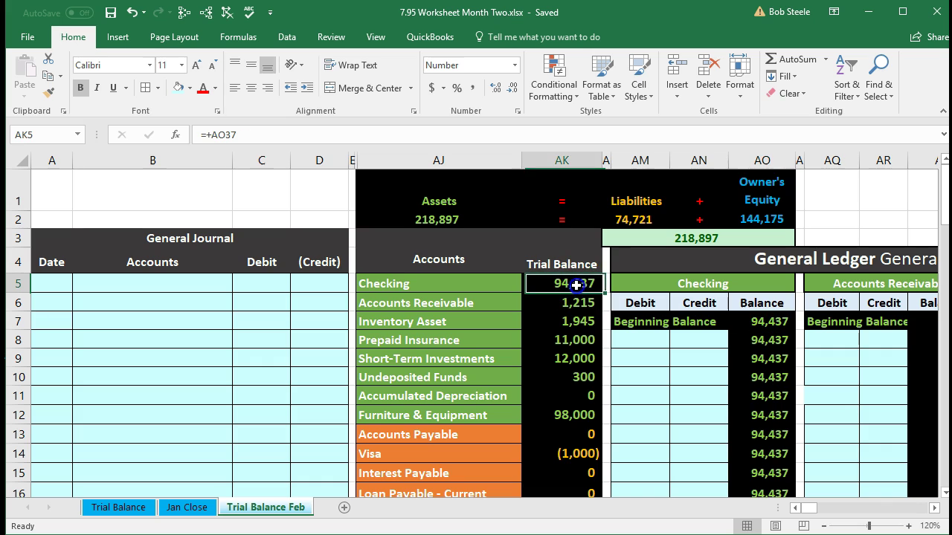
{"action": "left_click", "coordinate": [184, 12]}
{"action": "scroll", "coordinate": [275, 69], "scroll_direction": "down", "scroll_amount": 1}
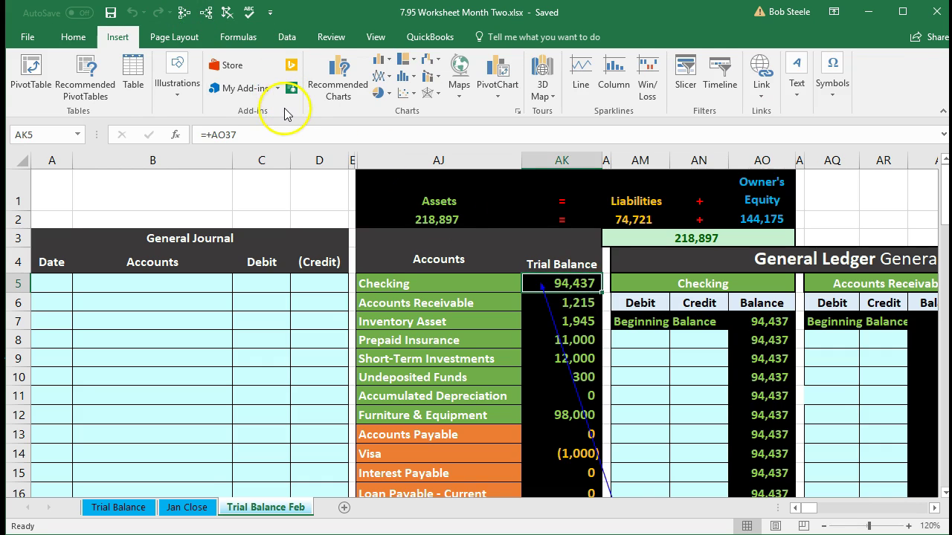
{"action": "key", "text": "Down"}
{"action": "left_click", "coordinate": [184, 13]}
{"action": "key", "text": "Down"}
{"action": "left_click", "coordinate": [184, 12]}
{"action": "key", "text": "Down"}
{"action": "left_click", "coordinate": [184, 12]}
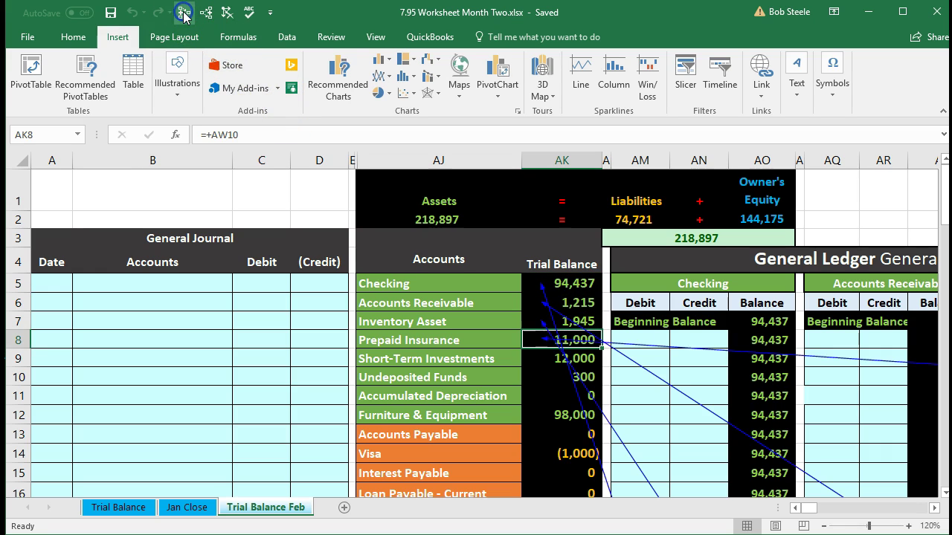
{"action": "key", "text": "Down"}
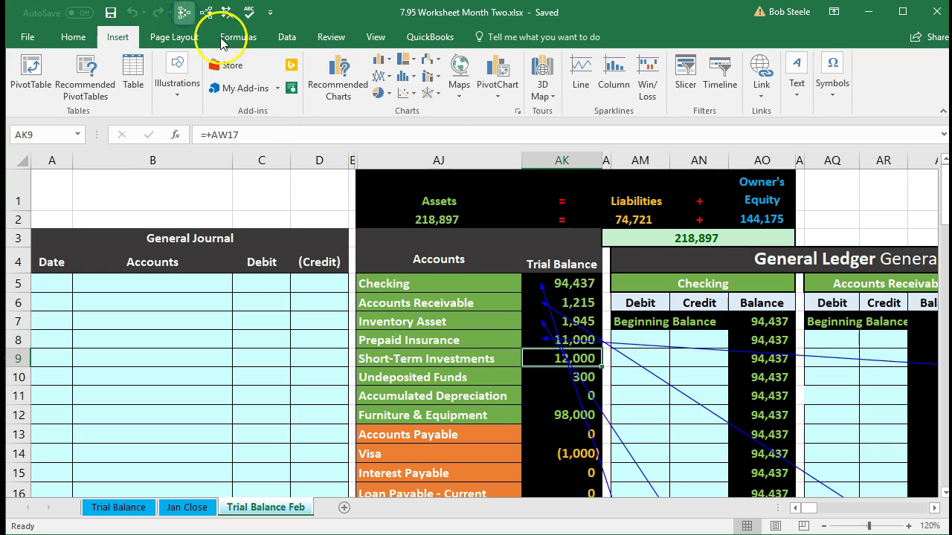
Check the Checking beginning balance formula in AO7 against its source cell I5 in the Jan Close post-closing trial balance
{"action": "left_click", "coordinate": [758, 322]}
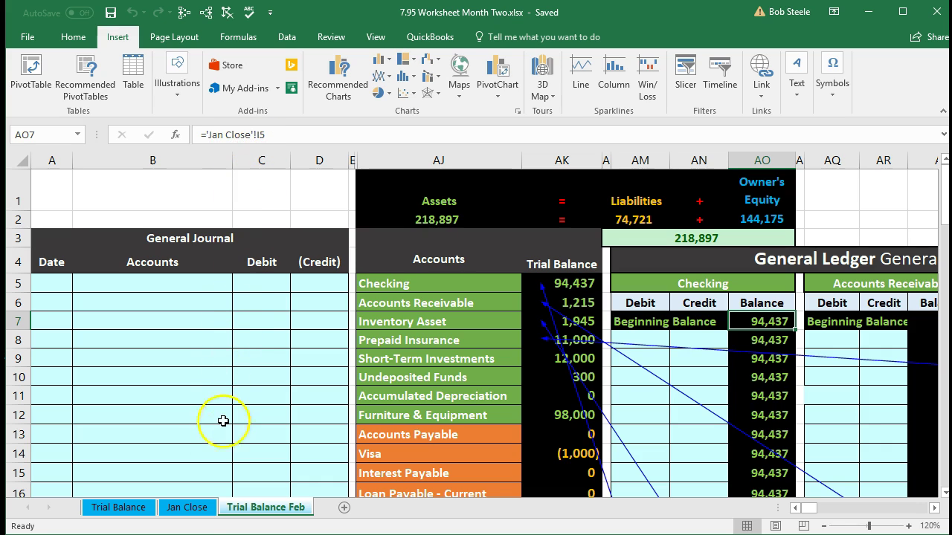
{"action": "left_click", "coordinate": [200, 509]}
{"action": "scroll", "coordinate": [473, 417], "scroll_direction": "up", "scroll_amount": 3}
{"action": "scroll", "coordinate": [477, 414], "scroll_direction": "up", "scroll_amount": 2}
{"action": "left_click", "coordinate": [714, 261]}
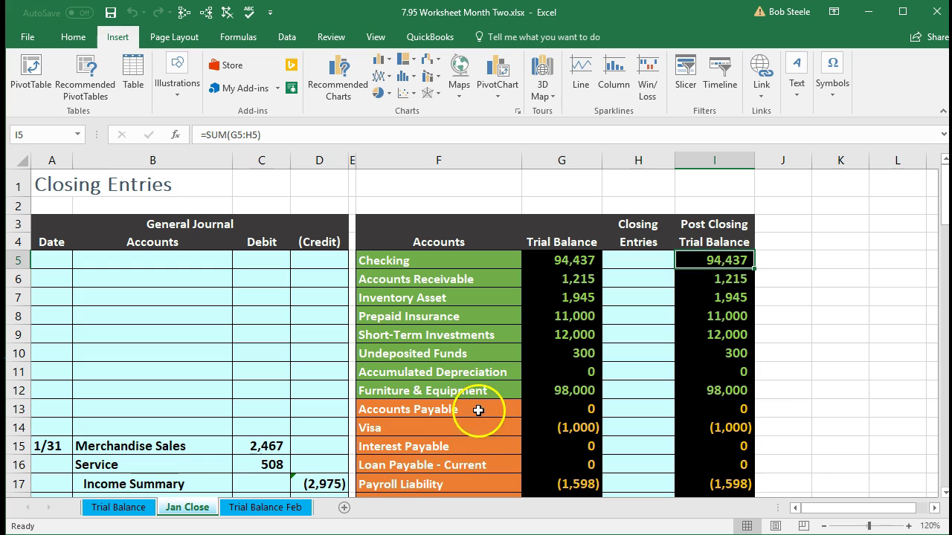
Check the Accounts Receivable beginning balance in AS7 on Trial Balance Feb against its source cell I6 on Jan Close
{"action": "left_click", "coordinate": [275, 509]}
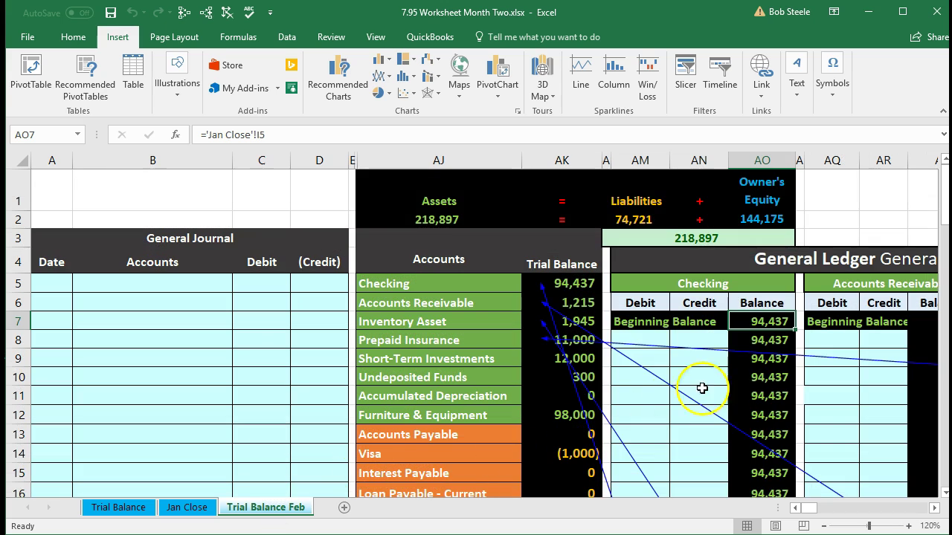
{"action": "scroll", "coordinate": [751, 364], "scroll_direction": "down", "scroll_amount": 1}
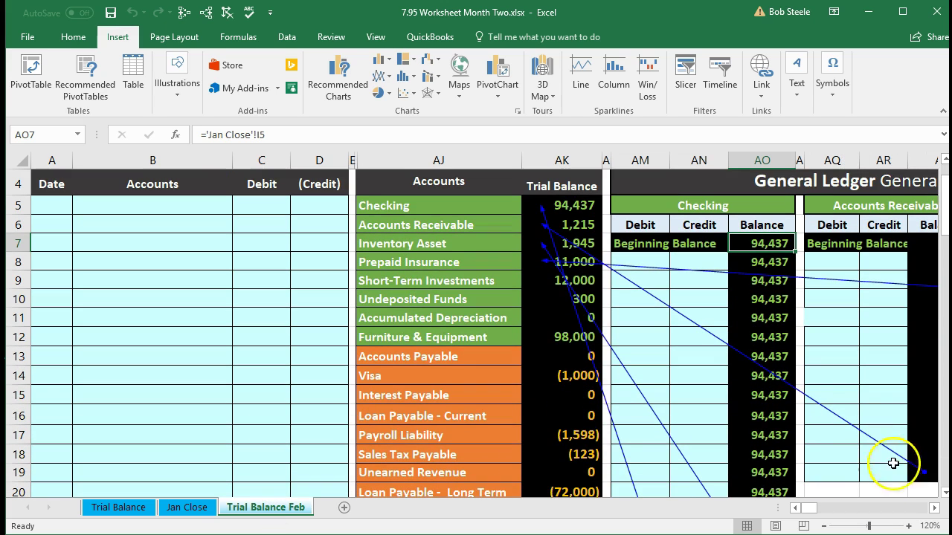
{"action": "left_click", "coordinate": [934, 509]}
{"action": "left_click", "coordinate": [933, 508]}
{"action": "left_click", "coordinate": [688, 243]}
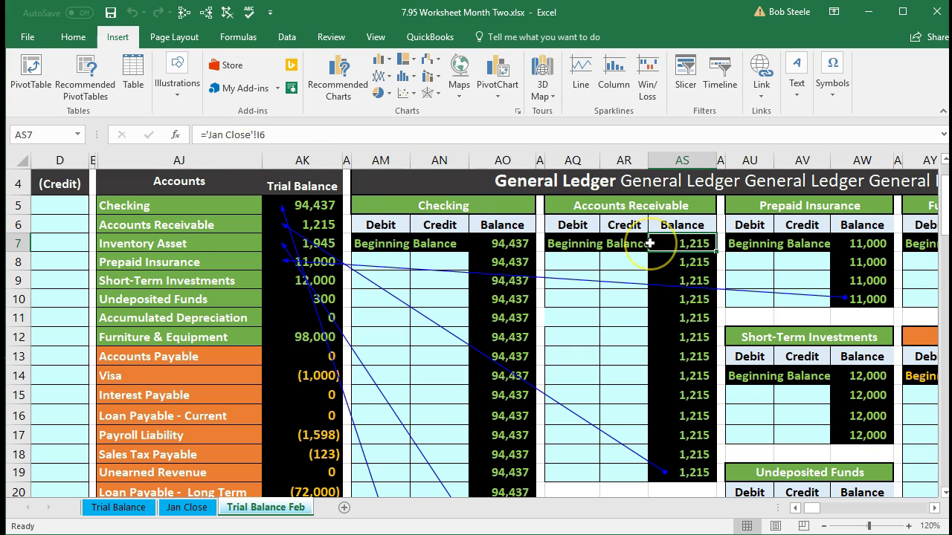
{"action": "left_click", "coordinate": [203, 512]}
{"action": "left_click", "coordinate": [699, 284]}
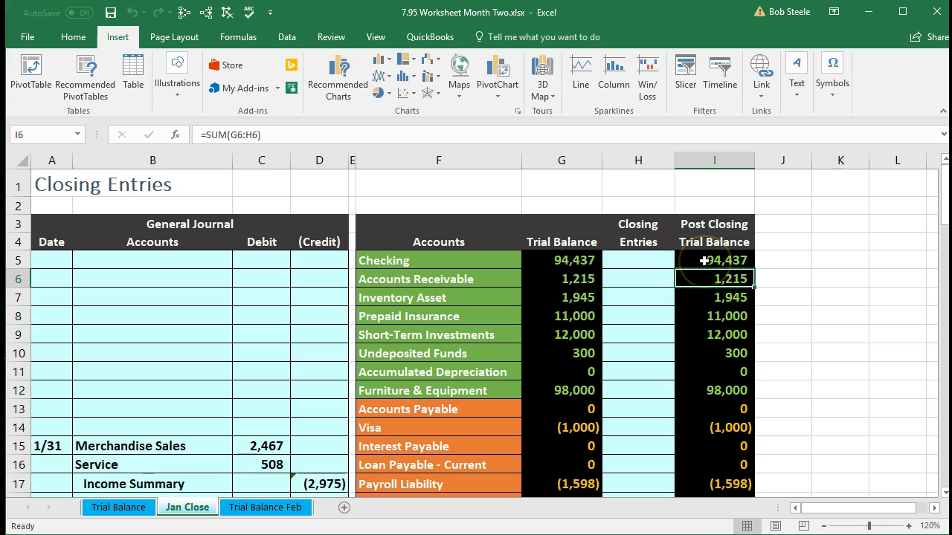
Review the Jan Close post-closing trial balance column and compare it with the trial balance and Checking beginning balance on Trial Balance Feb
{"action": "left_click_drag", "start_coordinate": [703, 261], "coordinate": [715, 429]}
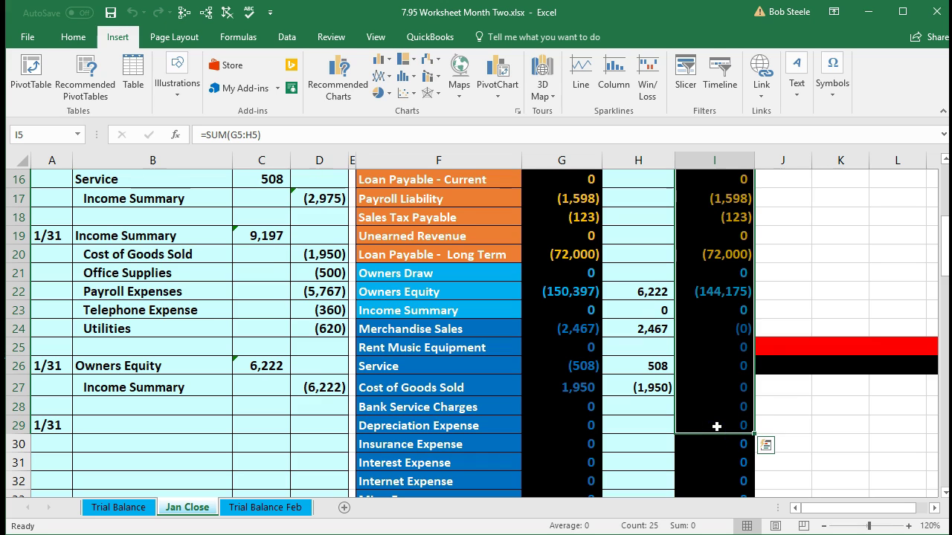
{"action": "scroll", "coordinate": [716, 426], "scroll_direction": "up", "scroll_amount": 5}
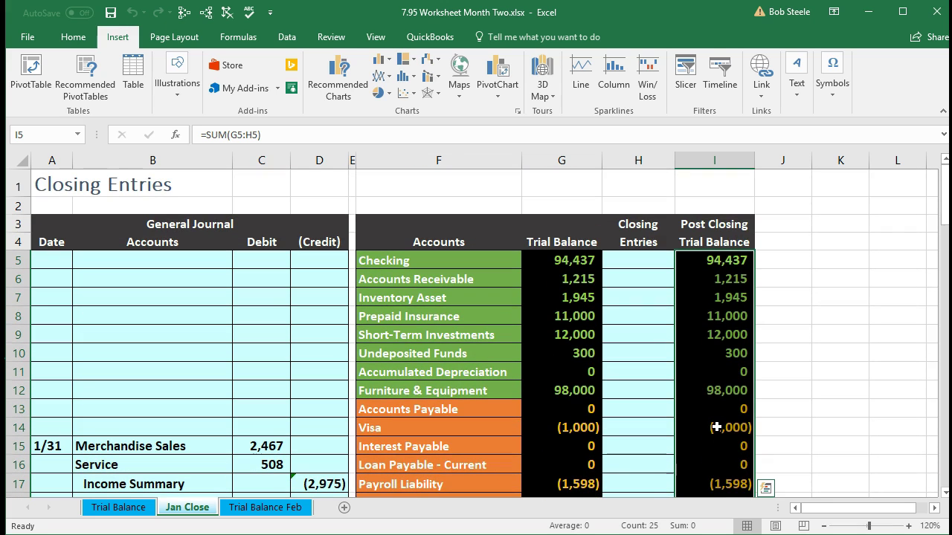
{"action": "left_click", "coordinate": [296, 510]}
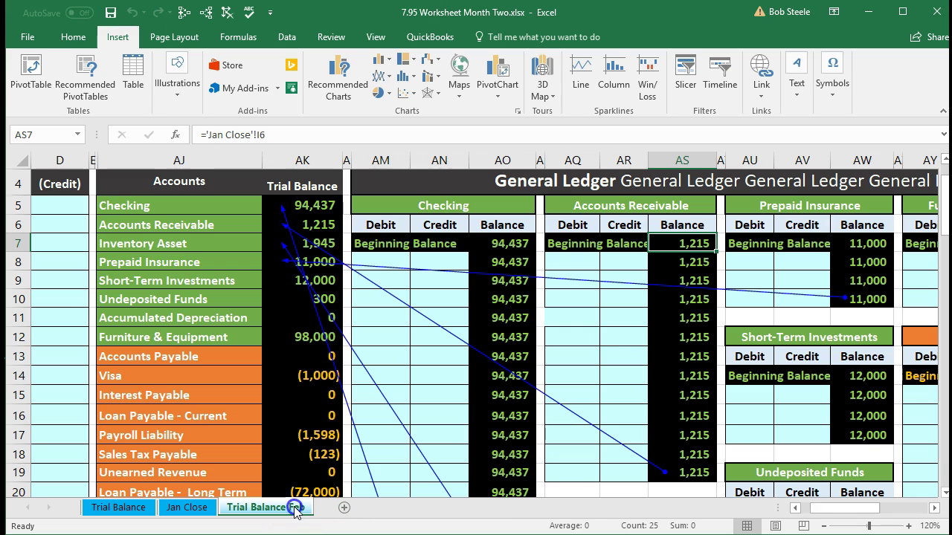
{"action": "left_click_drag", "start_coordinate": [305, 212], "coordinate": [305, 244]}
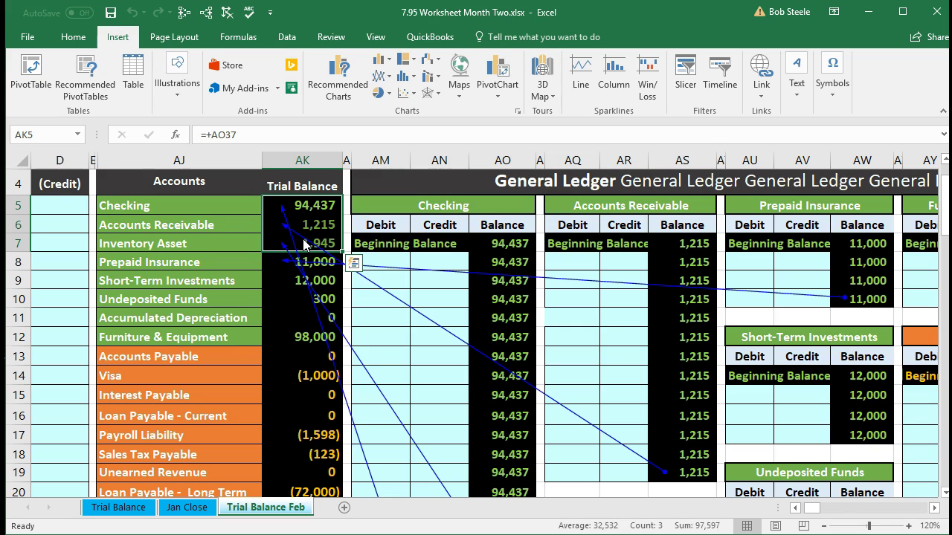
{"action": "left_click", "coordinate": [503, 244]}
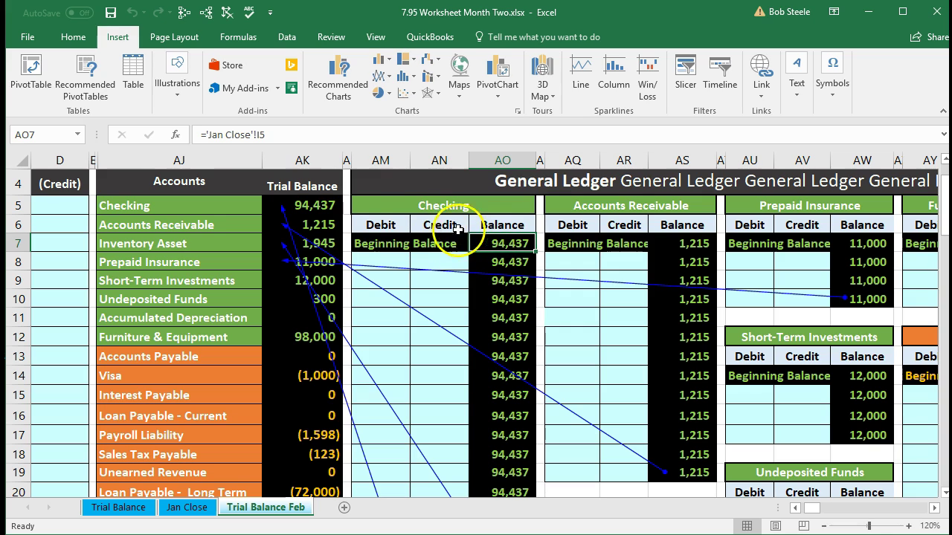
{"action": "left_click", "coordinate": [323, 206]}
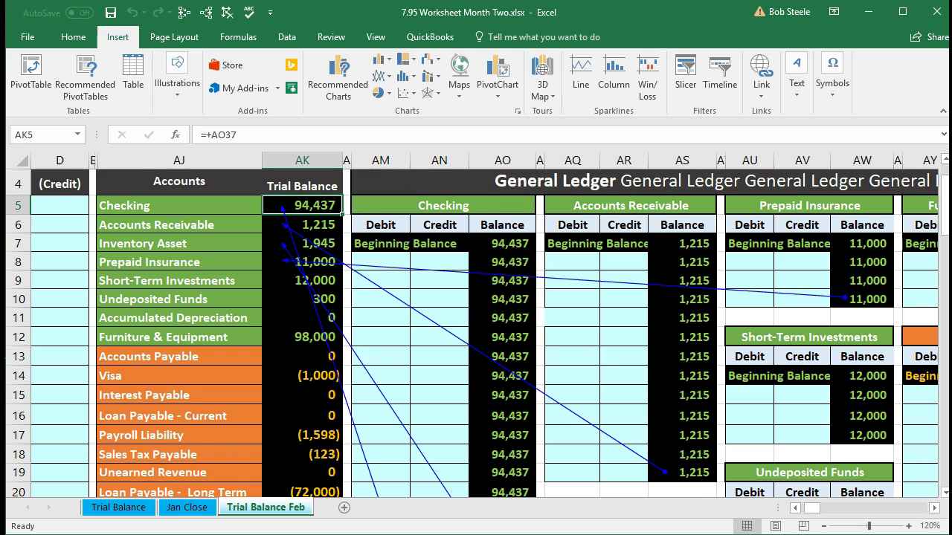
Look across all general ledger accounts on Trial Balance Feb along row 10, as far as the balance sheet
{"action": "left_click", "coordinate": [472, 299]}
{"action": "key", "text": "Right"}
{"action": "key", "text": "Right"}
{"action": "key", "text": "Right"}
{"action": "key", "text": "Right"}
{"action": "key", "text": "Right"}
{"action": "key", "text": "Right"}
{"action": "key", "text": "Right"}
{"action": "key", "text": "Right"}
{"action": "key", "text": "Right"}
{"action": "key", "text": "Right"}
{"action": "key", "text": "Right"}
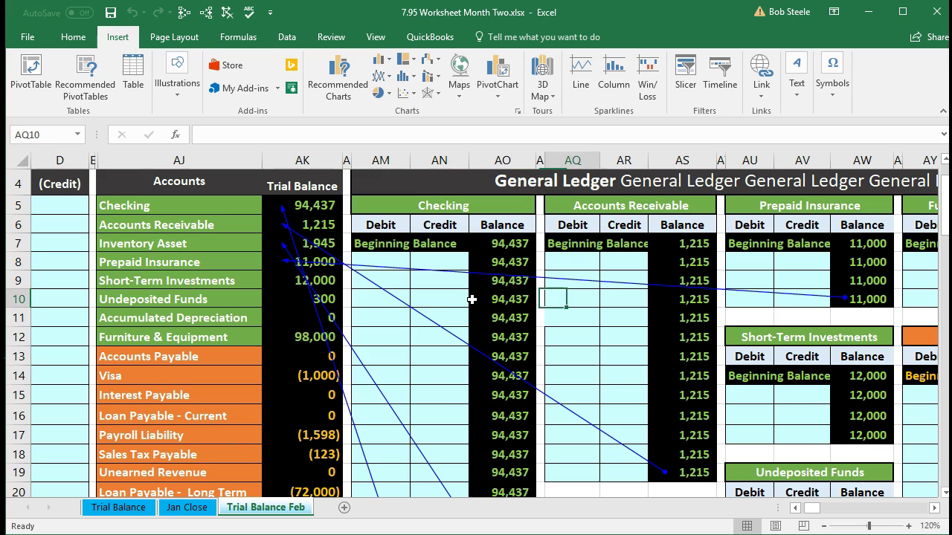
{"action": "key", "text": "Right"}
{"action": "key", "text": "Right"}
{"action": "key", "text": "Right"}
{"action": "key", "text": "Right"}
{"action": "key", "text": "Right"}
{"action": "key", "text": "Right"}
{"action": "key", "text": "Right"}
{"action": "key", "text": "Right"}
{"action": "key", "text": "Right"}
{"action": "key", "text": "Right"}
{"action": "key", "text": "Right"}
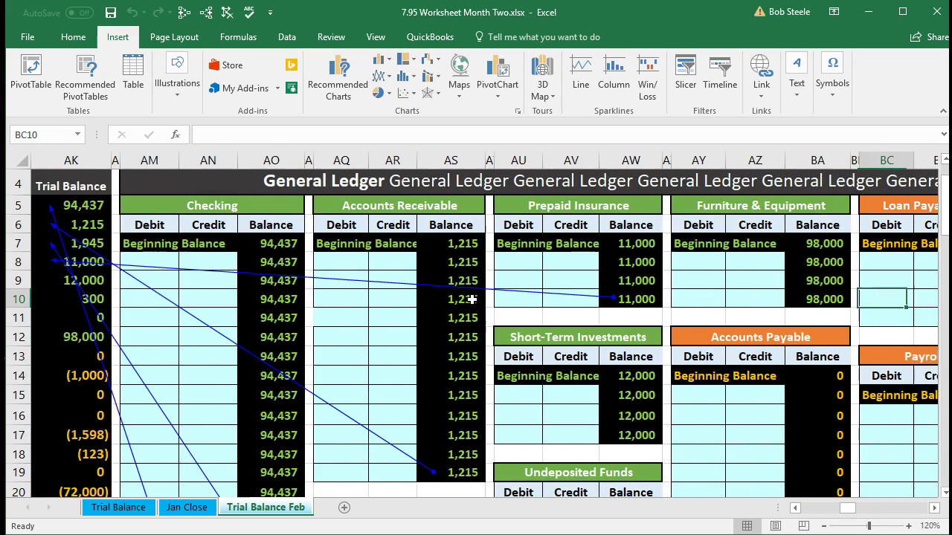
{"action": "key", "text": "Right"}
{"action": "key", "text": "Right"}
{"action": "key", "text": "Right"}
{"action": "key", "text": "Right"}
{"action": "key", "text": "Right"}
{"action": "key", "text": "Right"}
{"action": "key", "text": "Right"}
{"action": "key", "text": "Right"}
{"action": "key", "text": "Right"}
{"action": "key", "text": "Right"}
{"action": "key", "text": "Right"}
{"action": "key", "text": "Right"}
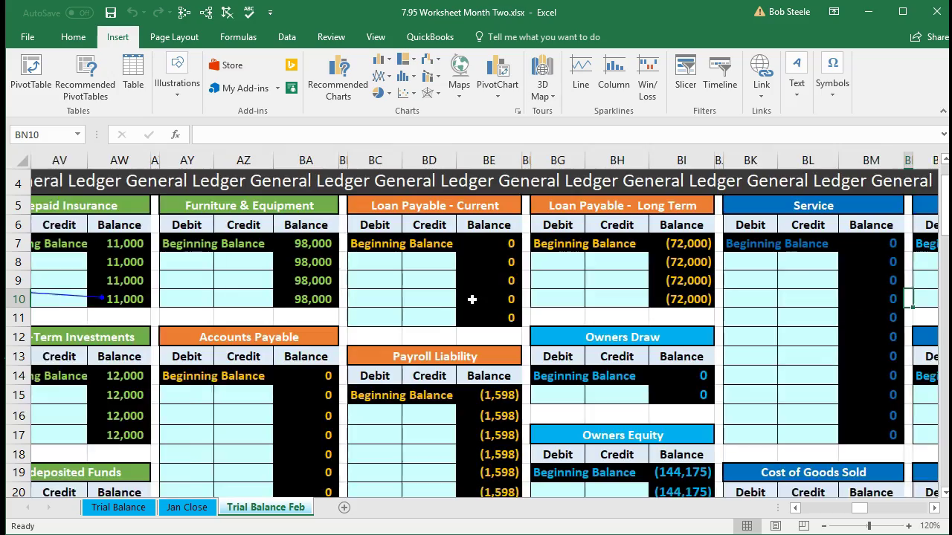
{"action": "key", "text": "Right"}
{"action": "key", "text": "Right"}
{"action": "key", "text": "Right"}
{"action": "key", "text": "Right"}
{"action": "key", "text": "Right"}
{"action": "key", "text": "Right"}
{"action": "key", "text": "Right"}
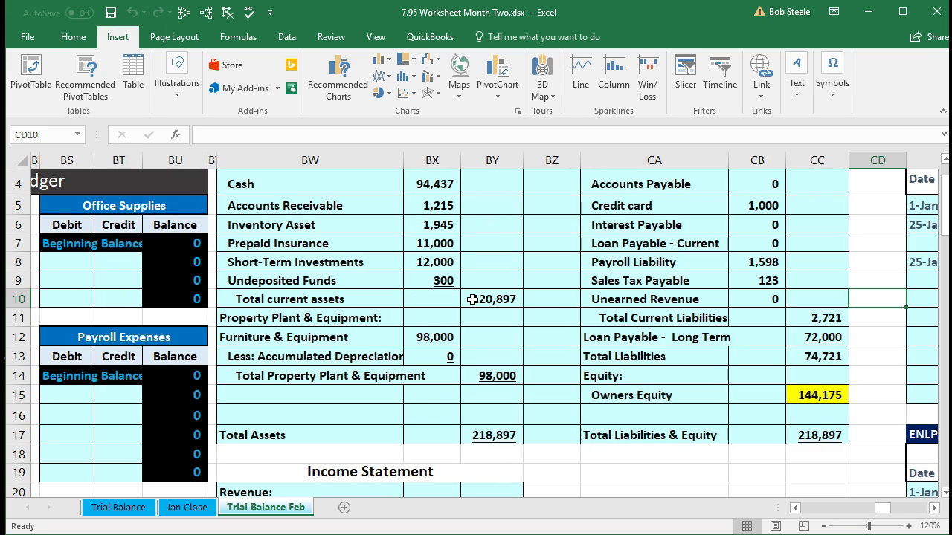
Examine the balance sheet totals in BY17 and CC17, the income statement and the statement of owner's equity
{"action": "left_click", "coordinate": [490, 437]}
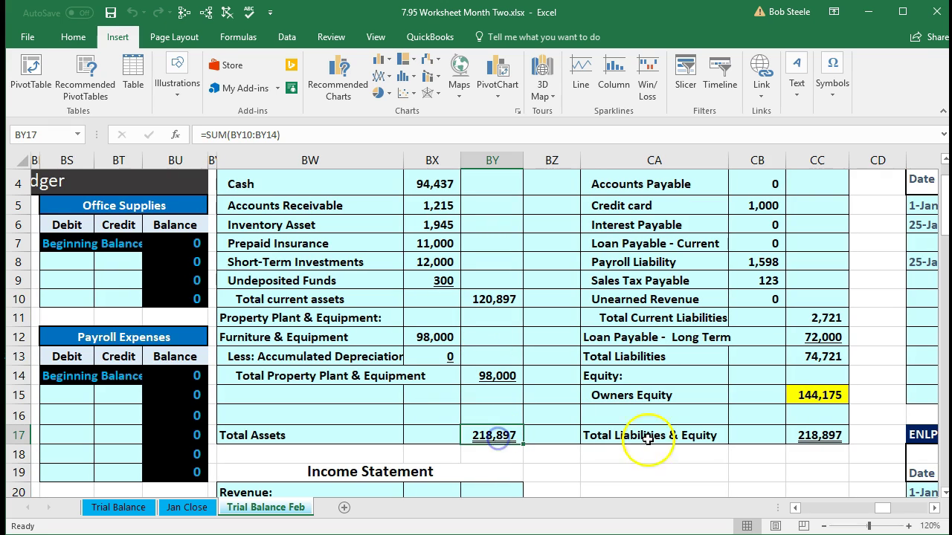
{"action": "left_click", "coordinate": [809, 440]}
{"action": "scroll", "coordinate": [810, 440], "scroll_direction": "down", "scroll_amount": 3}
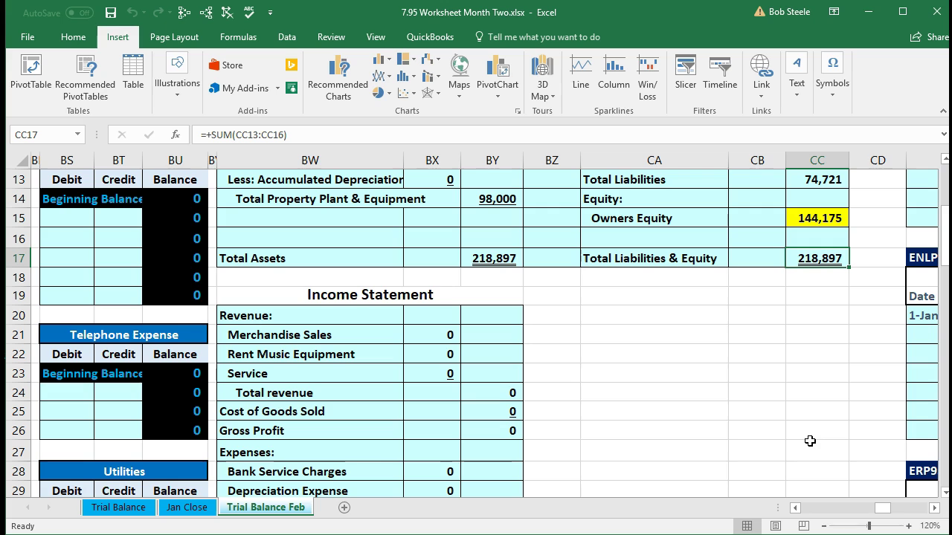
{"action": "scroll", "coordinate": [720, 431], "scroll_direction": "down", "scroll_amount": 1}
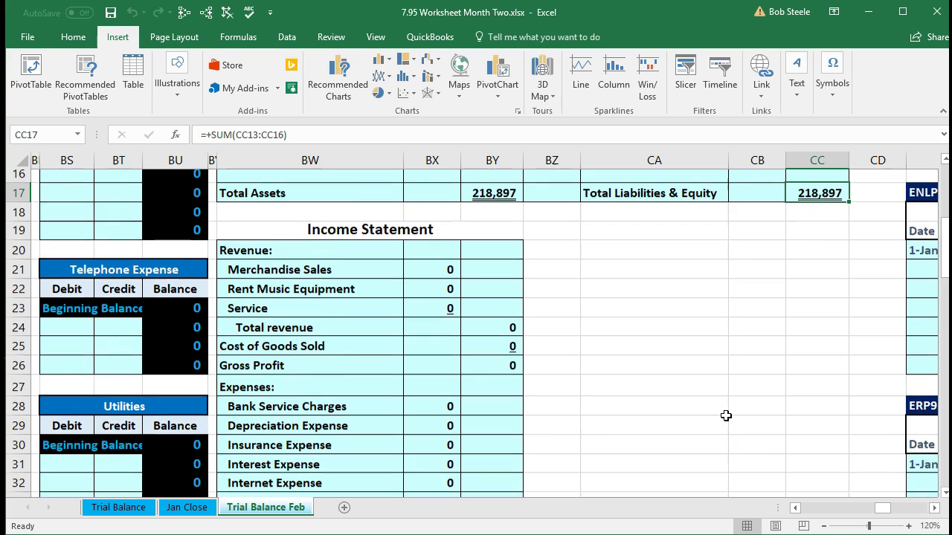
{"action": "scroll", "coordinate": [725, 416], "scroll_direction": "down", "scroll_amount": 5}
{"action": "scroll", "coordinate": [726, 416], "scroll_direction": "down", "scroll_amount": 3}
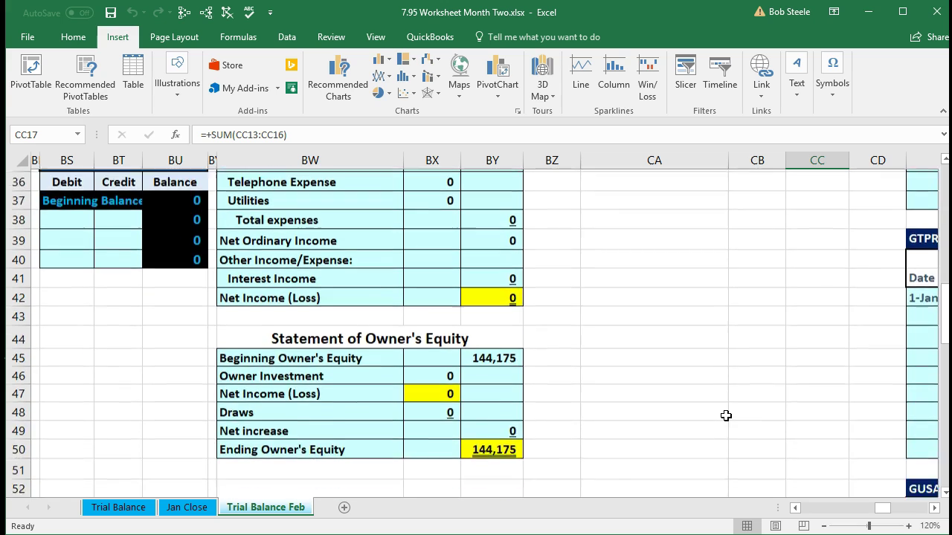
Compare beginning and ending owner's equity in BY45 and BY50 with Owners Equity in CC15 on the balance sheet
{"action": "left_click", "coordinate": [494, 278]}
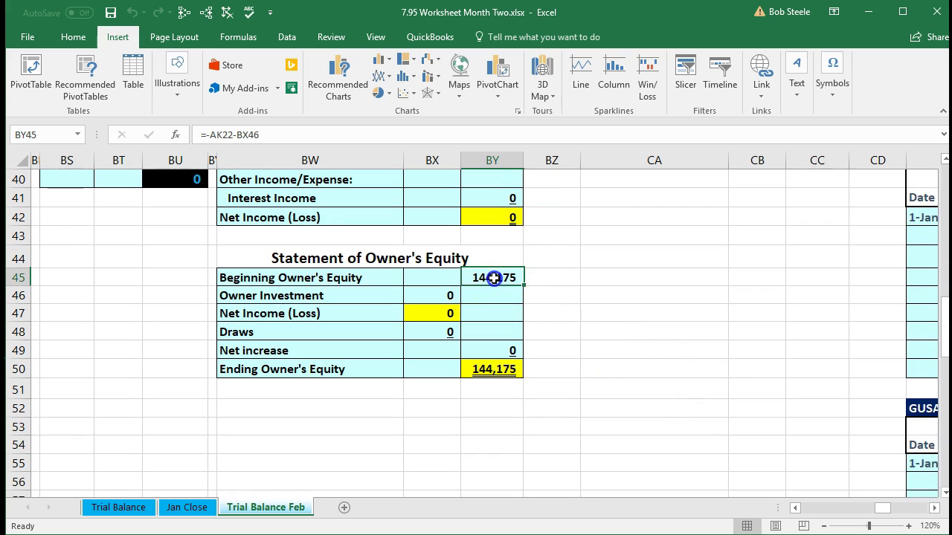
{"action": "left_click", "coordinate": [509, 371]}
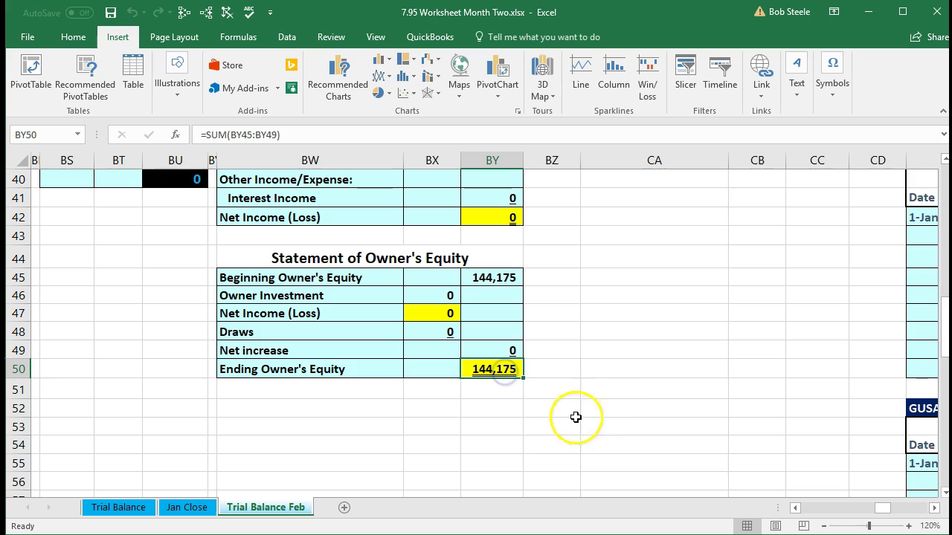
{"action": "scroll", "coordinate": [659, 410], "scroll_direction": "up", "scroll_amount": 10}
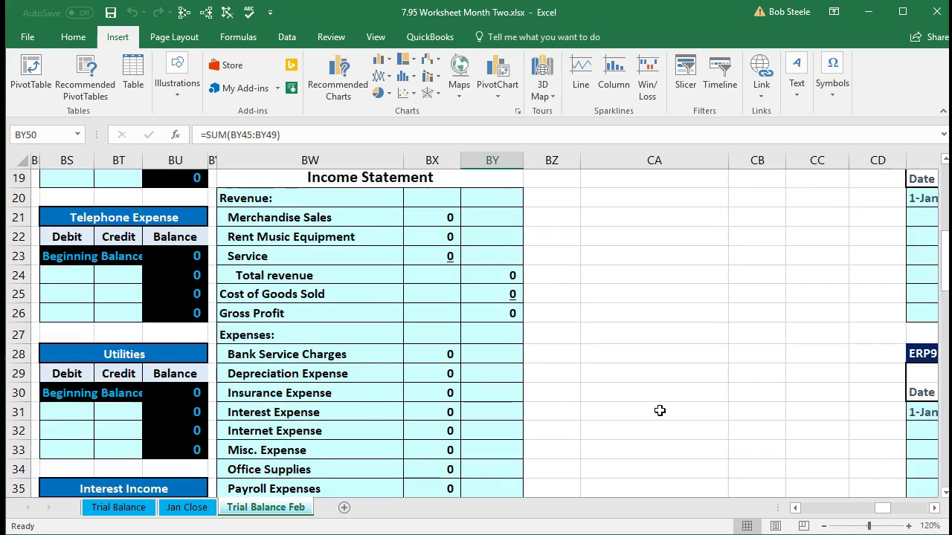
{"action": "left_click", "coordinate": [801, 274]}
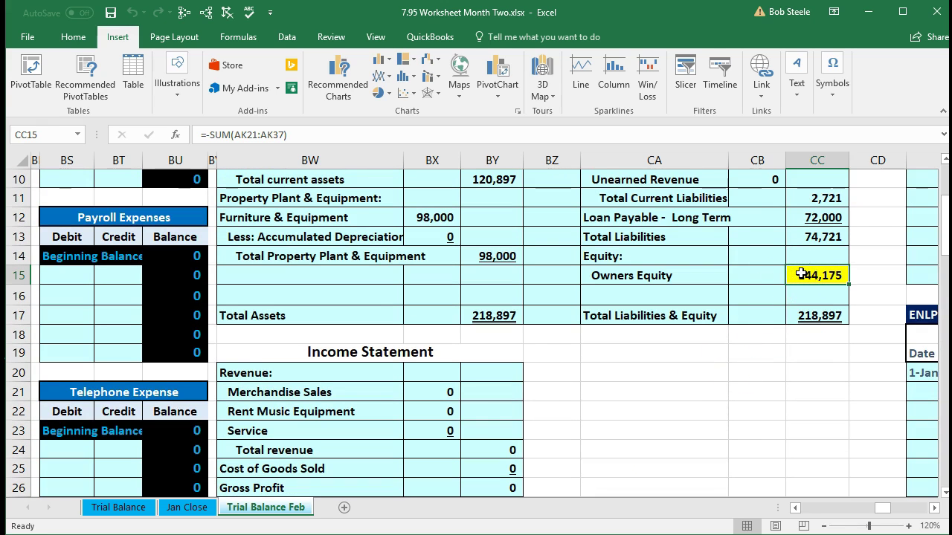
Review the inventory subsidiary records for each item, down to the formula behind the total inventory cost in CP85
{"action": "key", "text": "Right"}
{"action": "key", "text": "Right"}
{"action": "key", "text": "Right"}
{"action": "key", "text": "Right"}
{"action": "key", "text": "Right"}
{"action": "key", "text": "Right"}
{"action": "key", "text": "Right"}
{"action": "key", "text": "Right"}
{"action": "key", "text": "Right"}
{"action": "key", "text": "Right"}
{"action": "key", "text": "Right"}
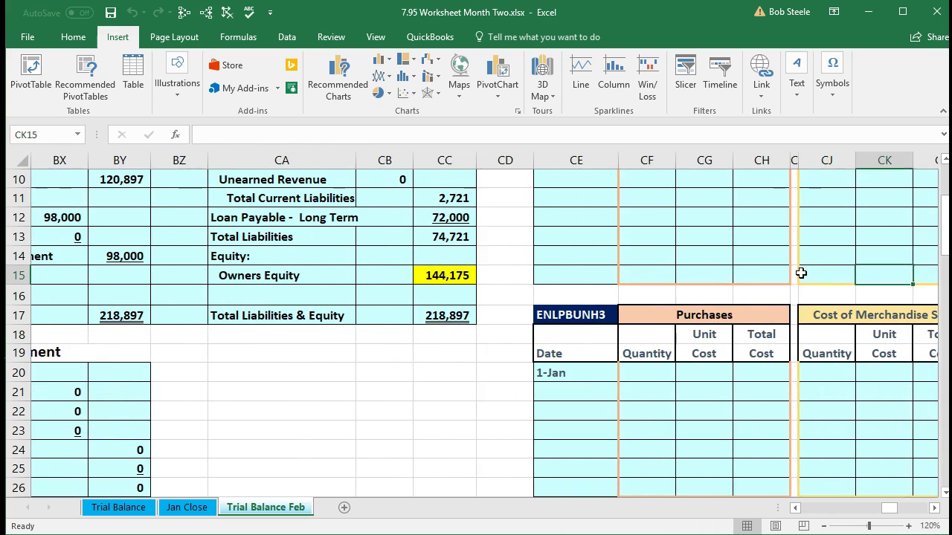
{"action": "key", "text": "Right"}
{"action": "key", "text": "Right"}
{"action": "key", "text": "Right"}
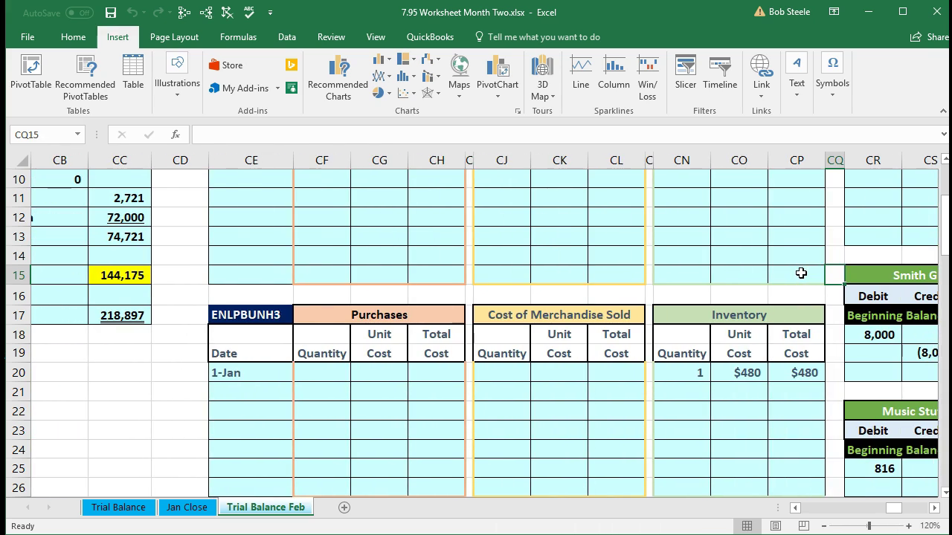
{"action": "scroll", "coordinate": [801, 274], "scroll_direction": "down", "scroll_amount": 8}
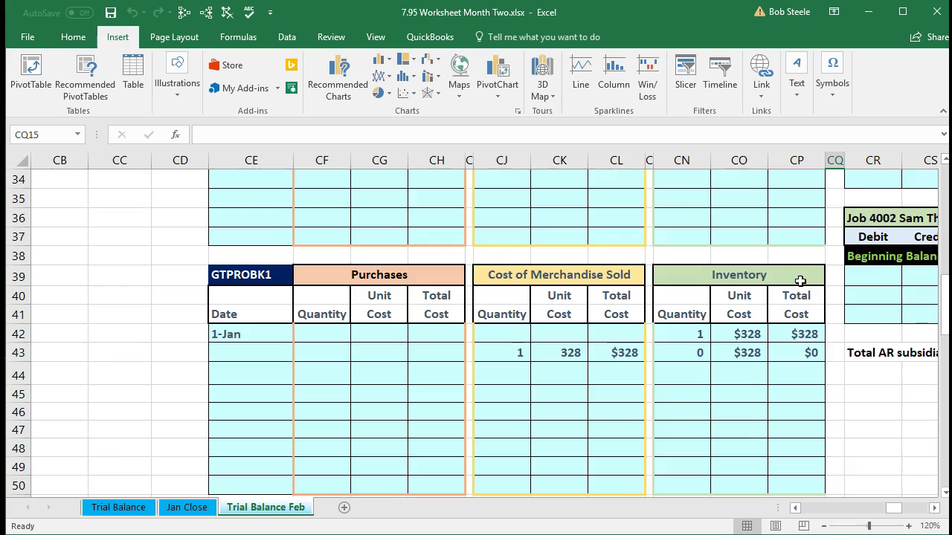
{"action": "scroll", "coordinate": [800, 281], "scroll_direction": "down", "scroll_amount": 7}
{"action": "scroll", "coordinate": [800, 280], "scroll_direction": "down", "scroll_amount": 6}
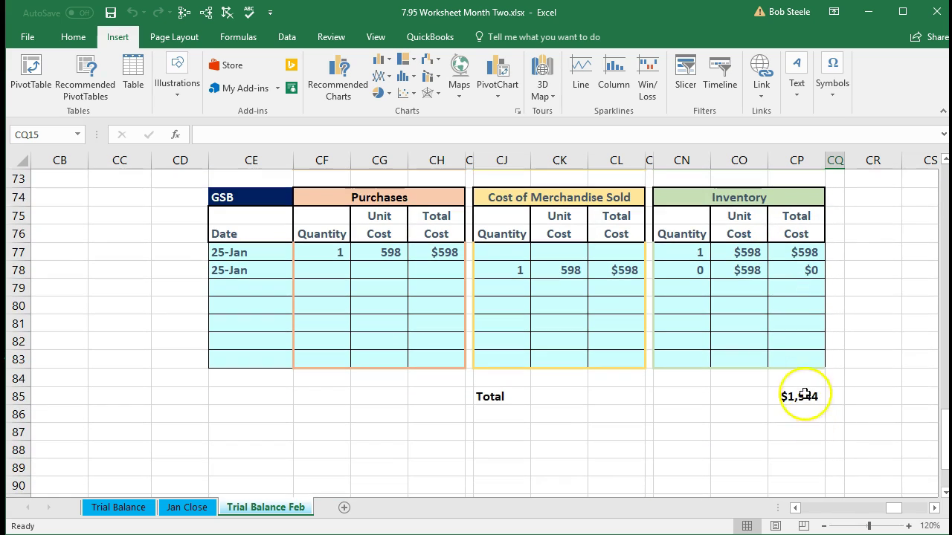
{"action": "left_click", "coordinate": [803, 397]}
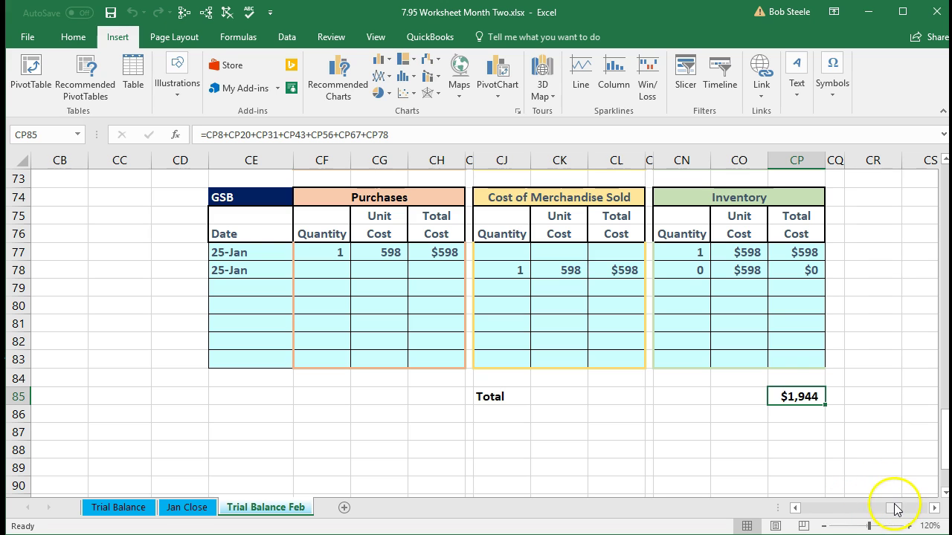
{"action": "double_click", "coordinate": [812, 394]}
{"action": "key", "text": "Return"}
Examine the Anderson Guitars and Jones Guitars accounts in the Accounts Receivable Subsidiary Ledger By Customer
{"action": "key", "text": "Right"}
{"action": "key", "text": "Right"}
{"action": "key", "text": "Right"}
{"action": "key", "text": "Right"}
{"action": "key", "text": "Right"}
{"action": "key", "text": "Right"}
{"action": "key", "text": "Right"}
{"action": "key", "text": "Right"}
{"action": "key", "text": "Right"}
{"action": "key", "text": "Right"}
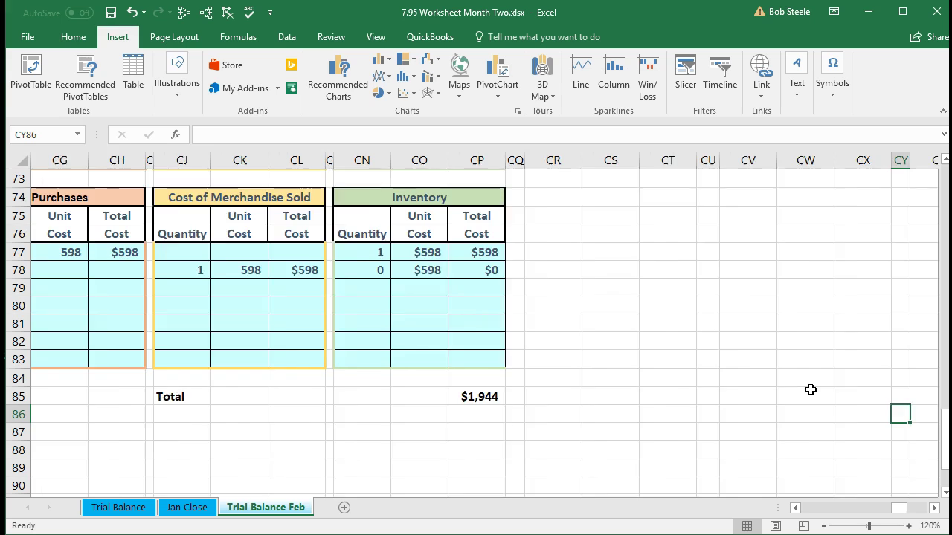
{"action": "scroll", "coordinate": [810, 390], "scroll_direction": "up", "scroll_amount": 12}
{"action": "scroll", "coordinate": [810, 390], "scroll_direction": "up", "scroll_amount": 12}
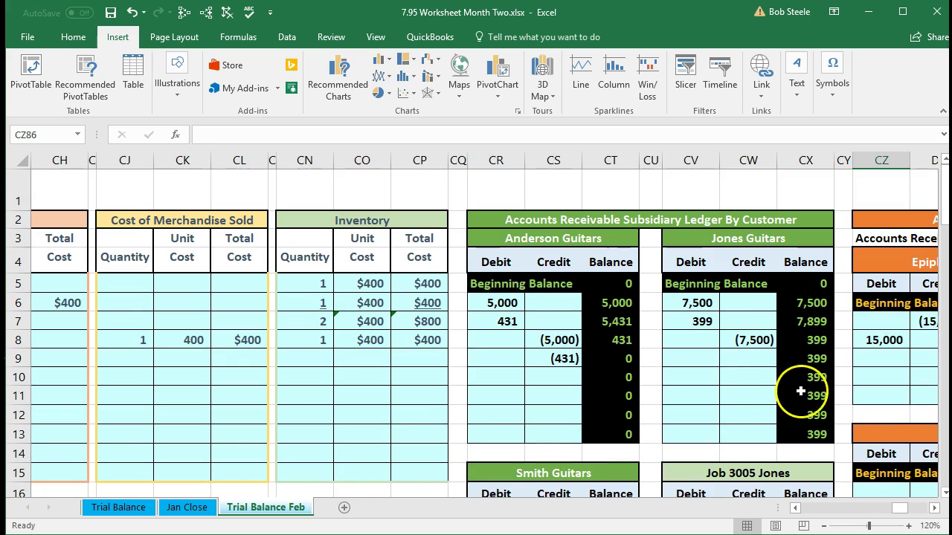
{"action": "left_click", "coordinate": [561, 378]}
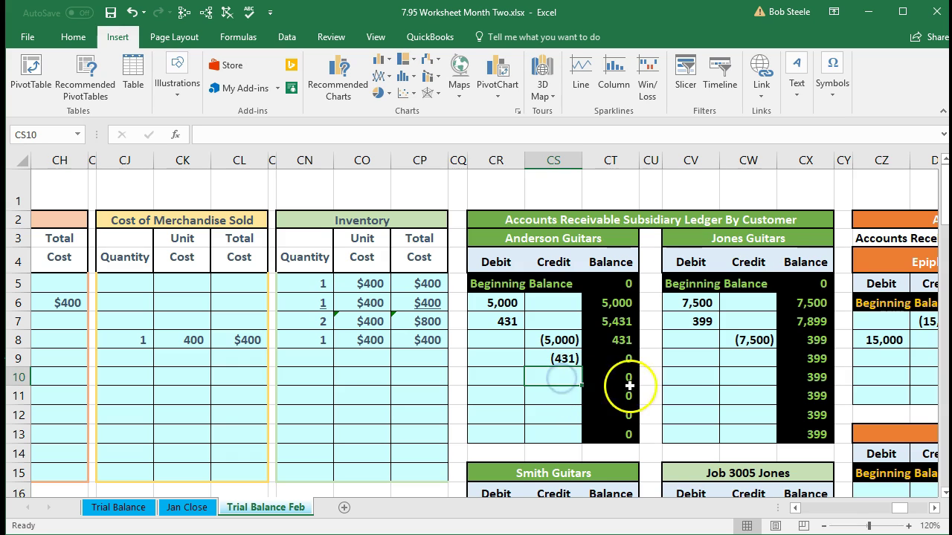
{"action": "left_click", "coordinate": [736, 377]}
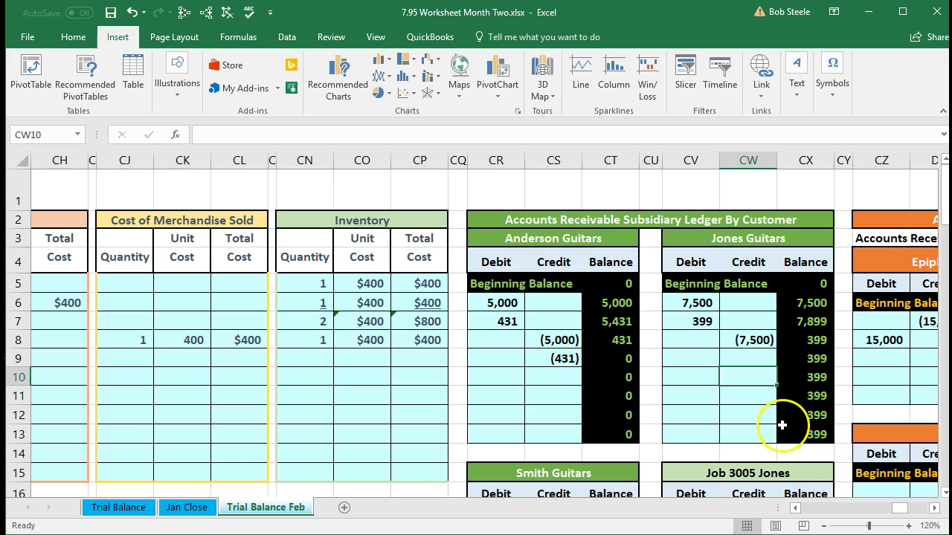
Look over the Accounts Payable Subsidiary Ledger and the 01/01 to 01/31 Payroll Register
{"action": "left_click", "coordinate": [933, 508]}
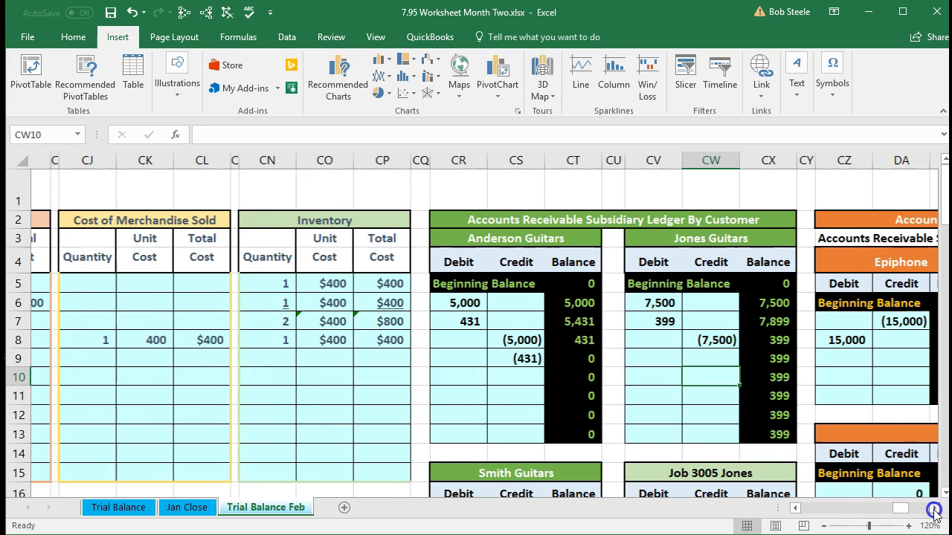
{"action": "left_click", "coordinate": [933, 508]}
{"action": "left_click", "coordinate": [933, 508]}
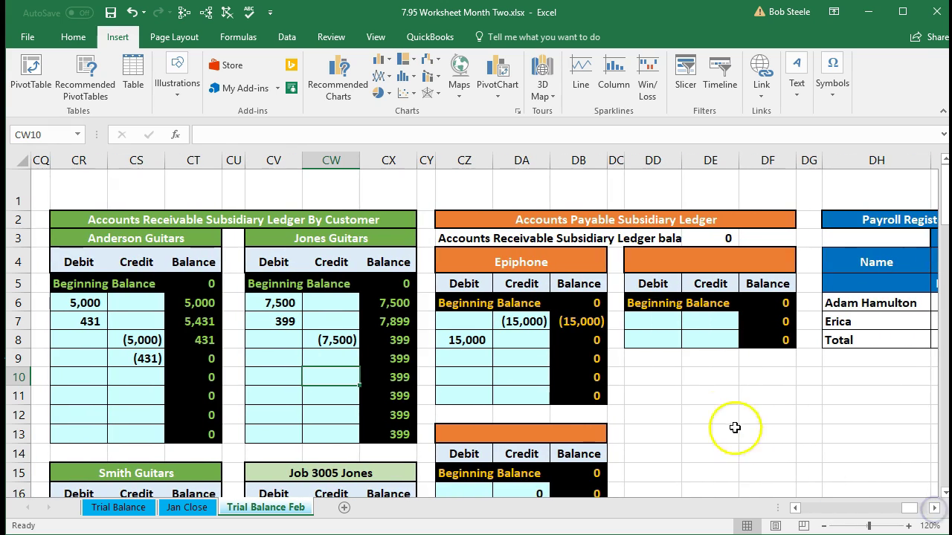
{"action": "left_click", "coordinate": [934, 508]}
{"action": "left_click", "coordinate": [935, 508]}
{"action": "left_click", "coordinate": [934, 508]}
{"action": "left_click", "coordinate": [934, 508]}
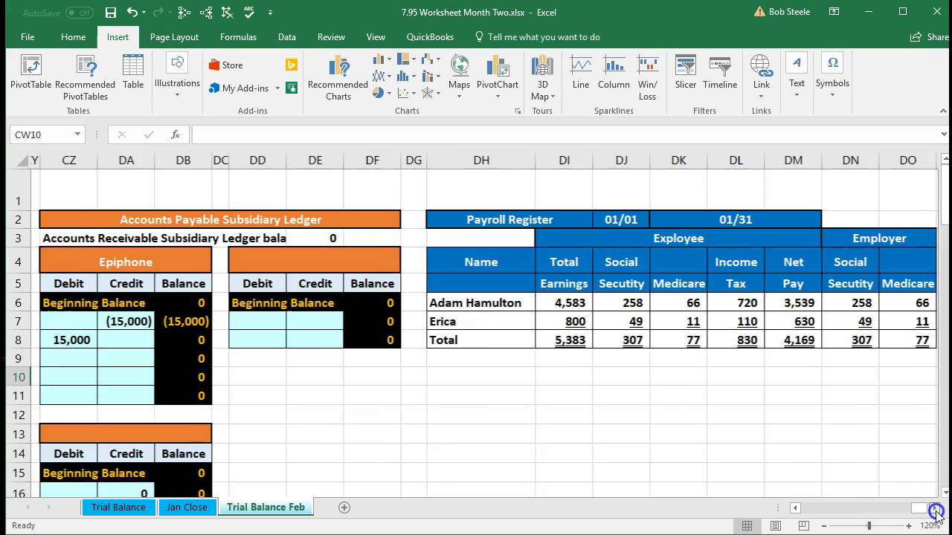
{"action": "left_click", "coordinate": [935, 507]}
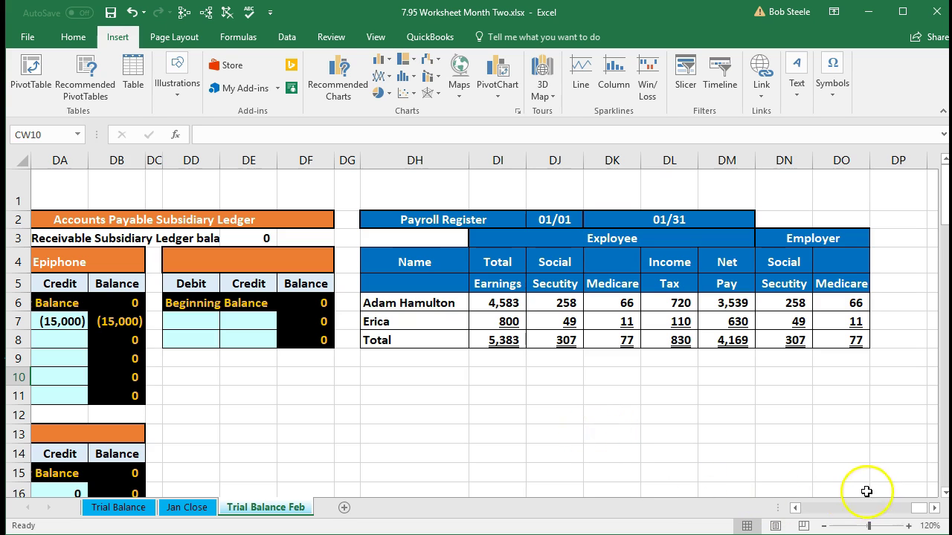
Return to the General Journal and review its entry rows from A5 alongside the trial balance and the Checking ledger account
{"action": "left_click_drag", "start_coordinate": [918, 512], "coordinate": [785, 513]}
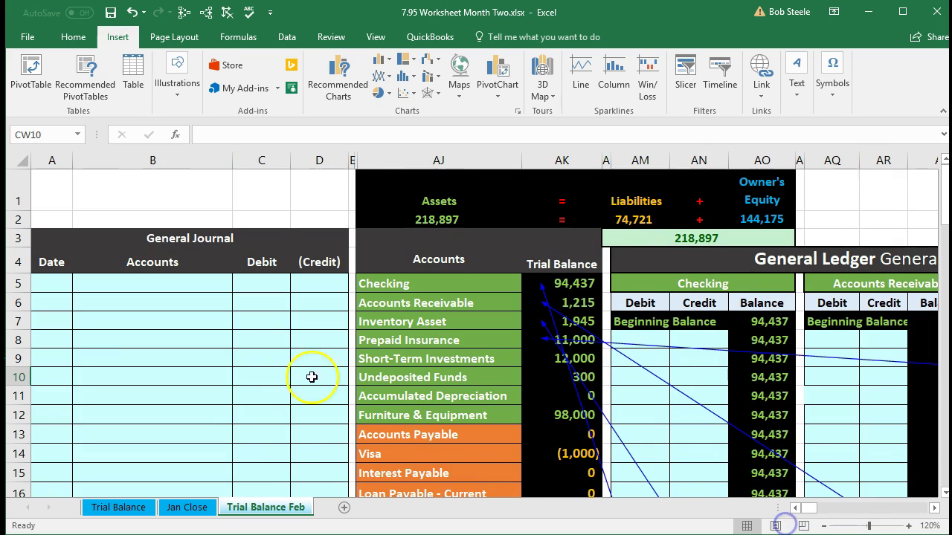
{"action": "left_click", "coordinate": [238, 338]}
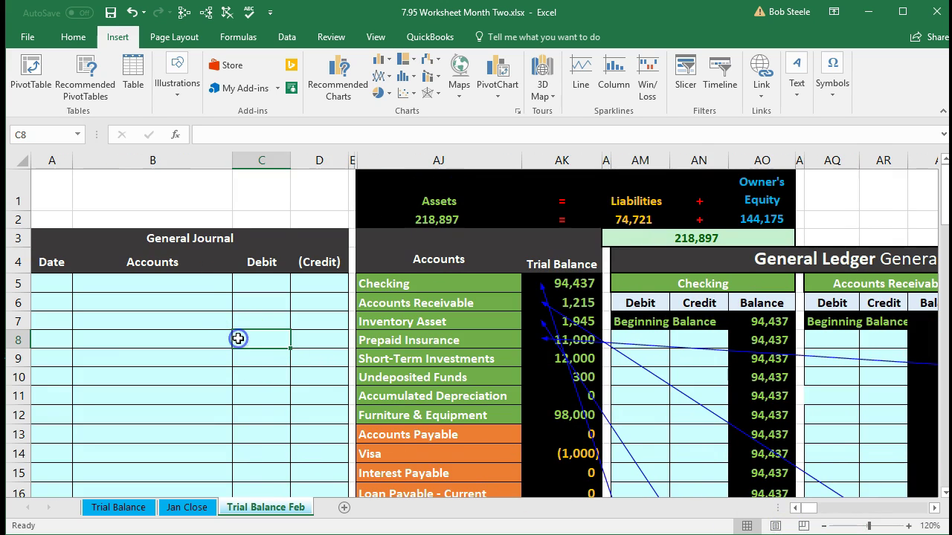
{"action": "left_click", "coordinate": [61, 280]}
{"action": "left_click_drag", "start_coordinate": [61, 280], "coordinate": [303, 299]}
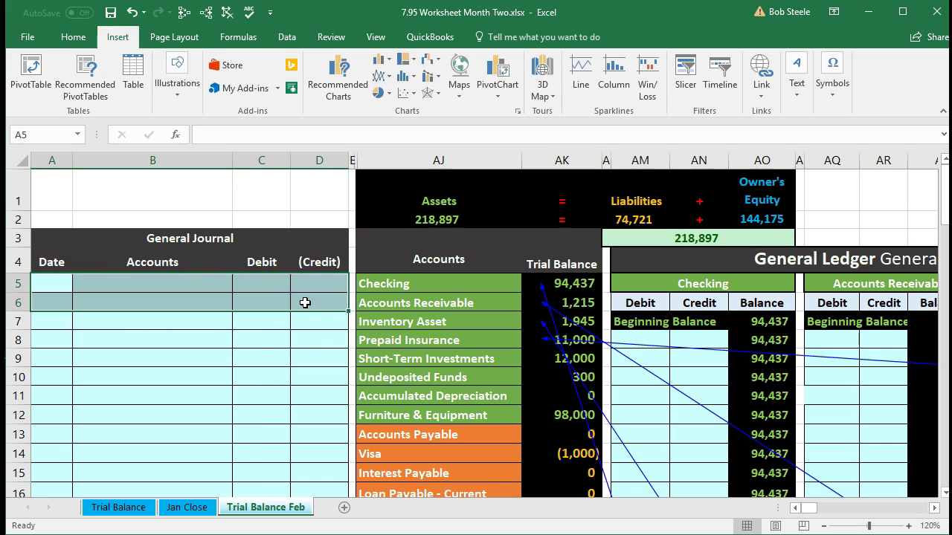
{"action": "left_click", "coordinate": [693, 339]}
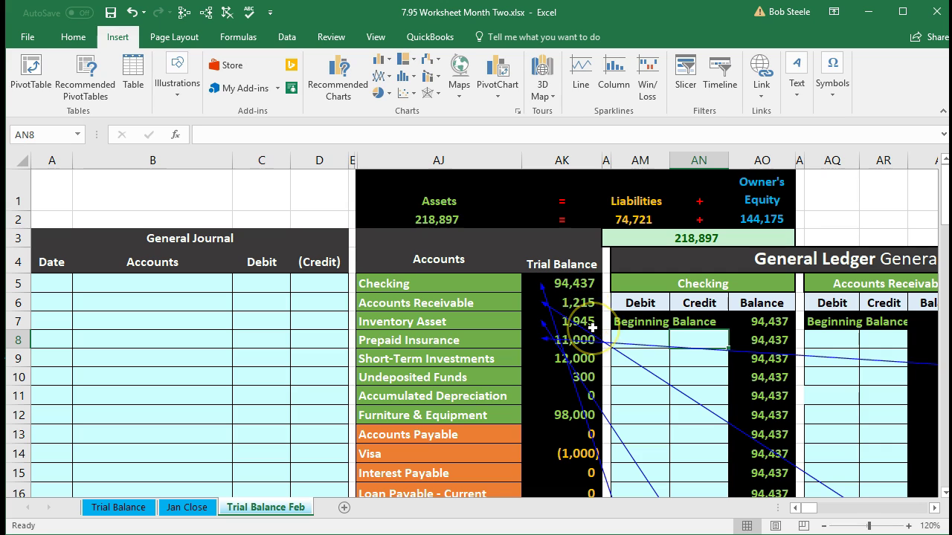
{"action": "left_click", "coordinate": [240, 346]}
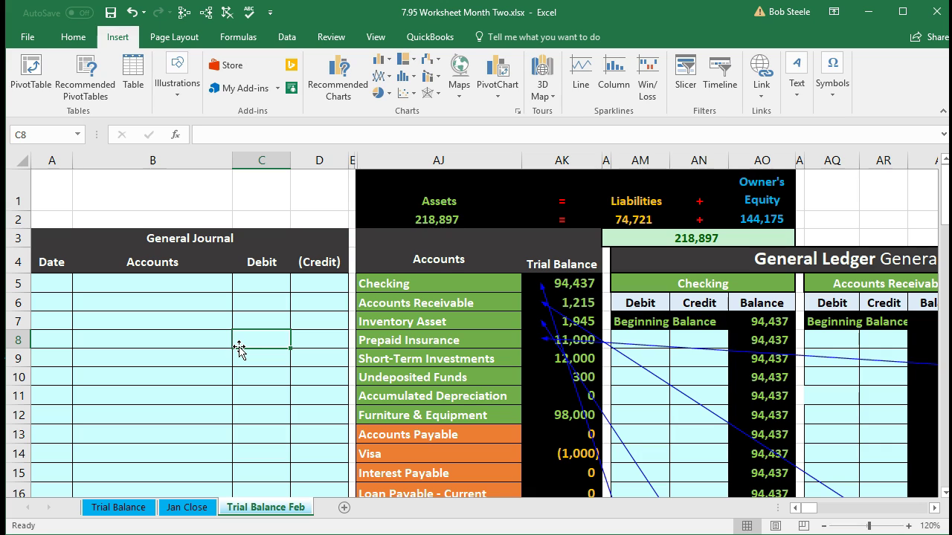
{"action": "left_click", "coordinate": [180, 338]}
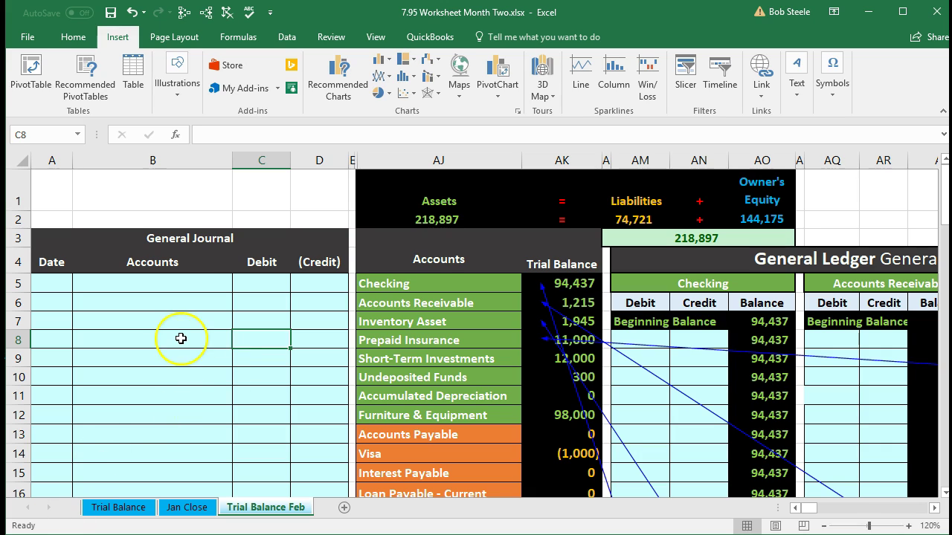